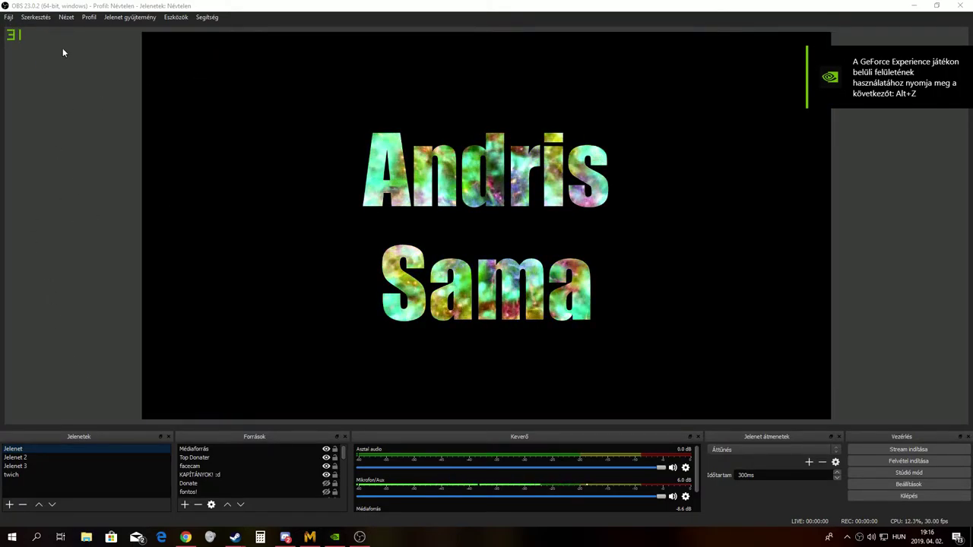
Step: Mute the Mikrofon/Aux channel in the audio mixer and open the program's settings
left_click(8, 17)
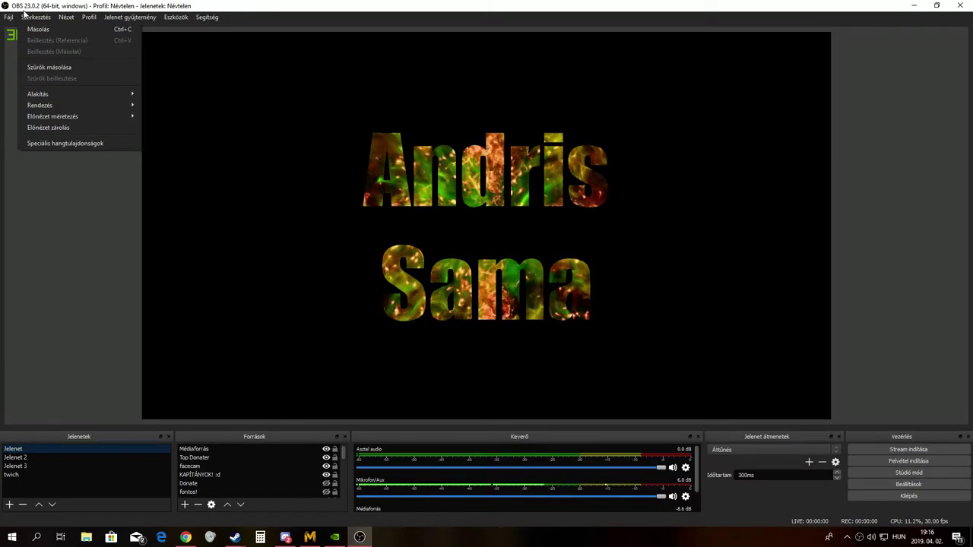
left_click(672, 495)
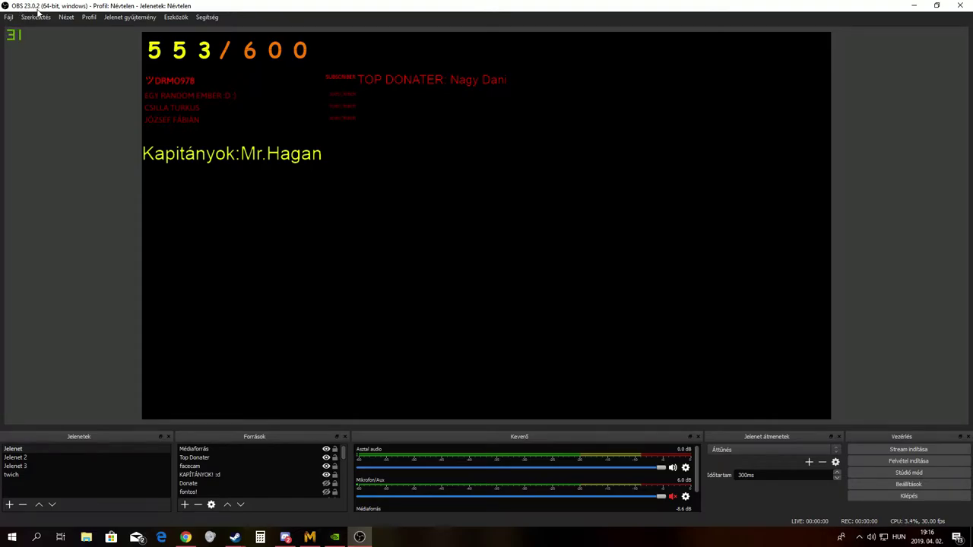
left_click(11, 16)
left_click(37, 59)
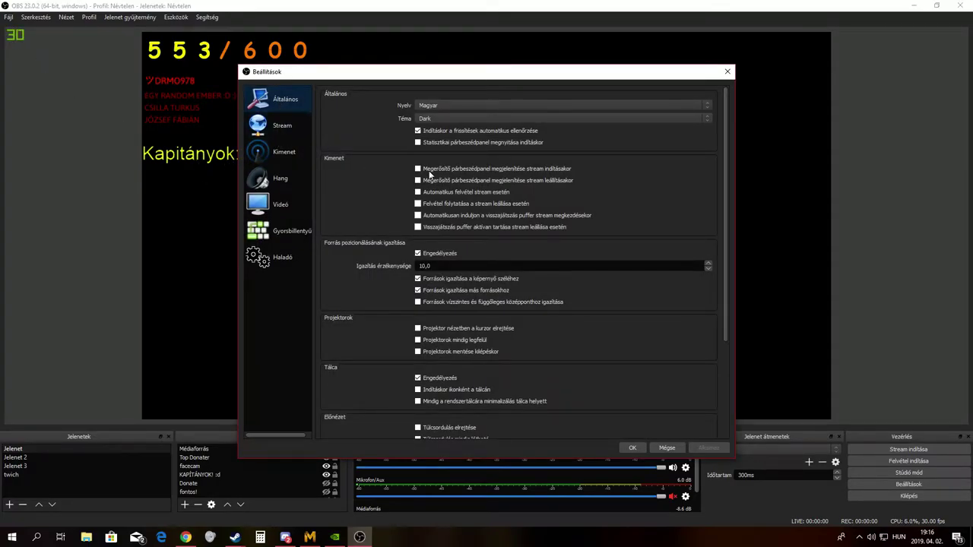
Step: Look through the available interface languages in the general settings, keeping Magyar
left_click(456, 104)
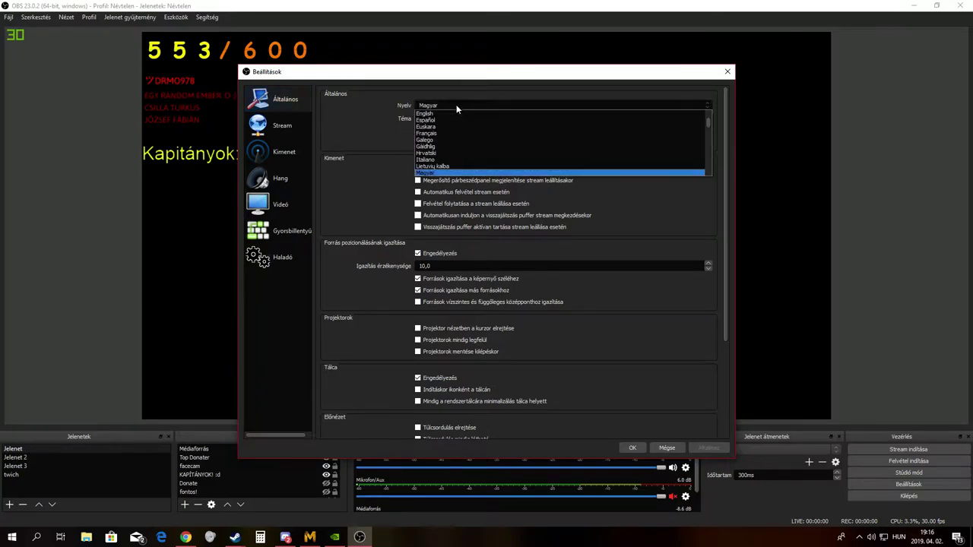
left_click(455, 107)
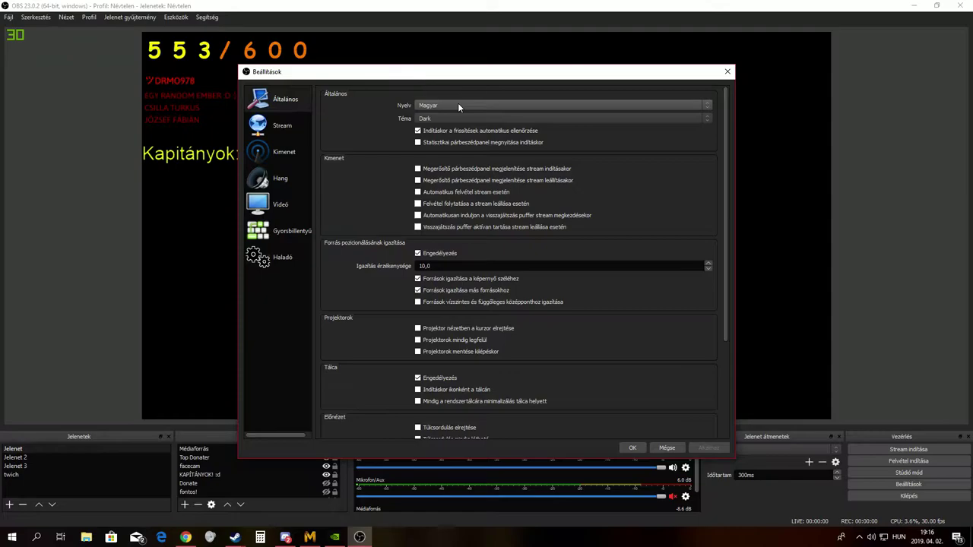
left_click(458, 106)
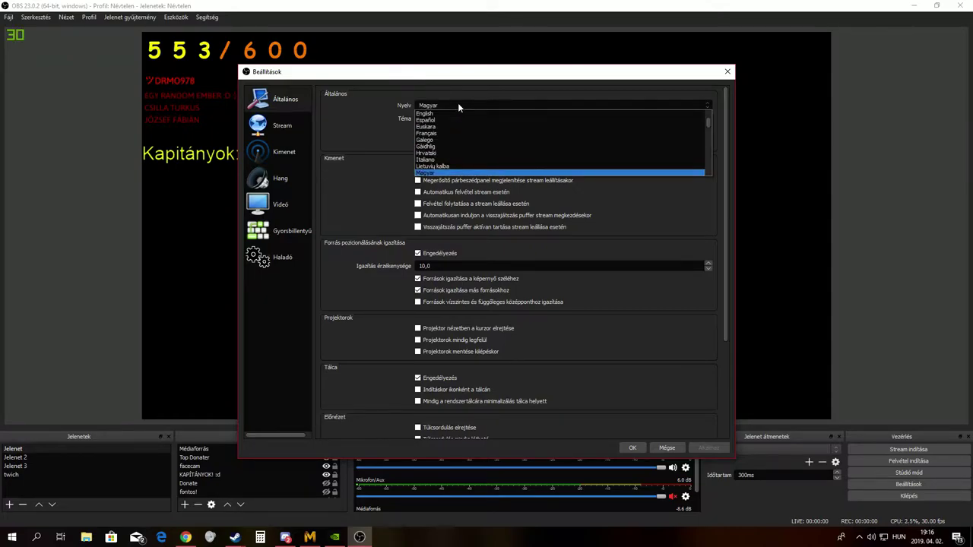
left_click(458, 103)
Step: Try the Acri, Default and Rachni themes in the general settings, and switch back to Dark
left_click(459, 119)
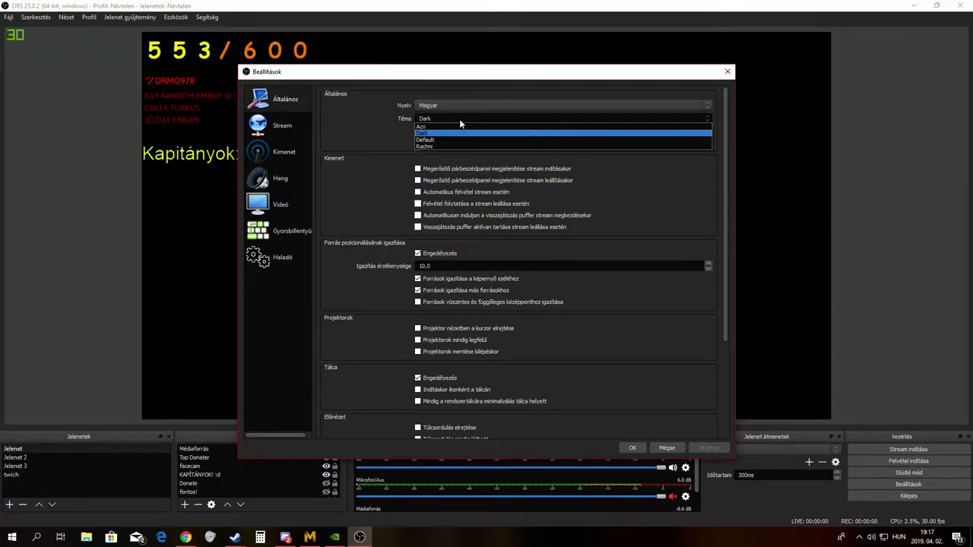
left_click(455, 127)
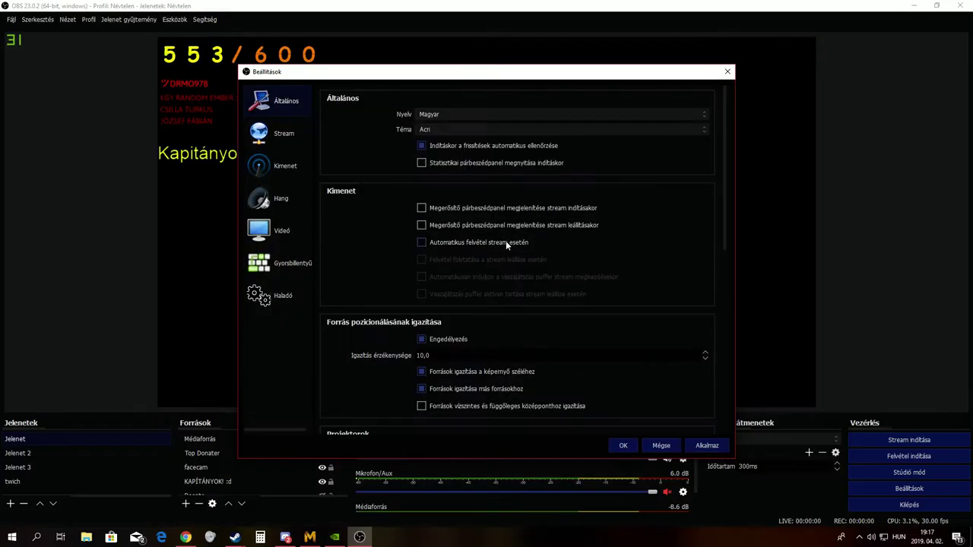
left_click(497, 130)
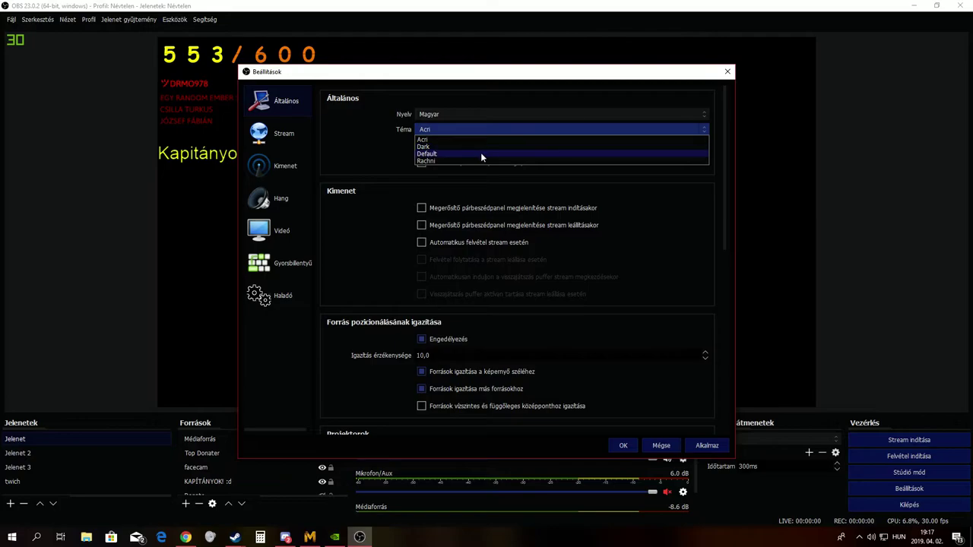
left_click(481, 153)
left_click(506, 118)
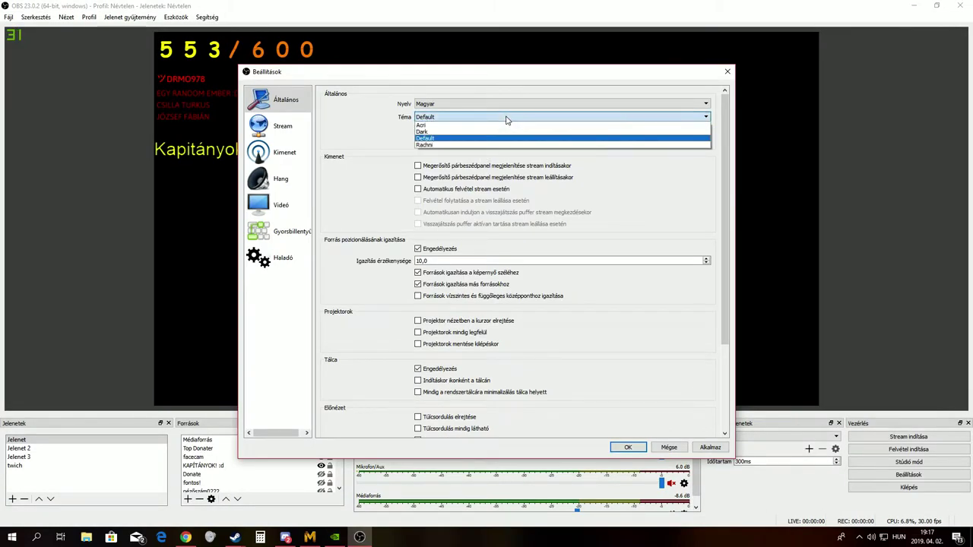
left_click(492, 144)
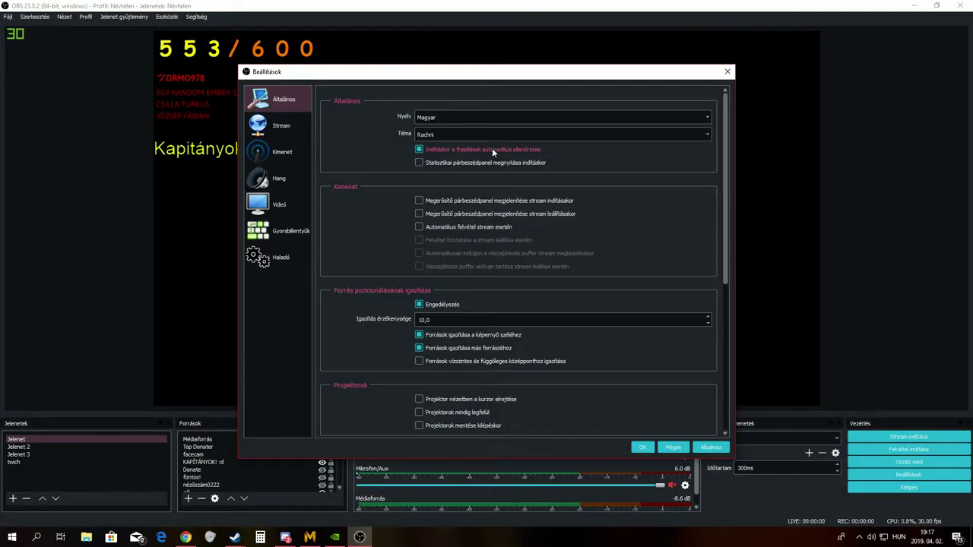
left_click(509, 134)
left_click(492, 149)
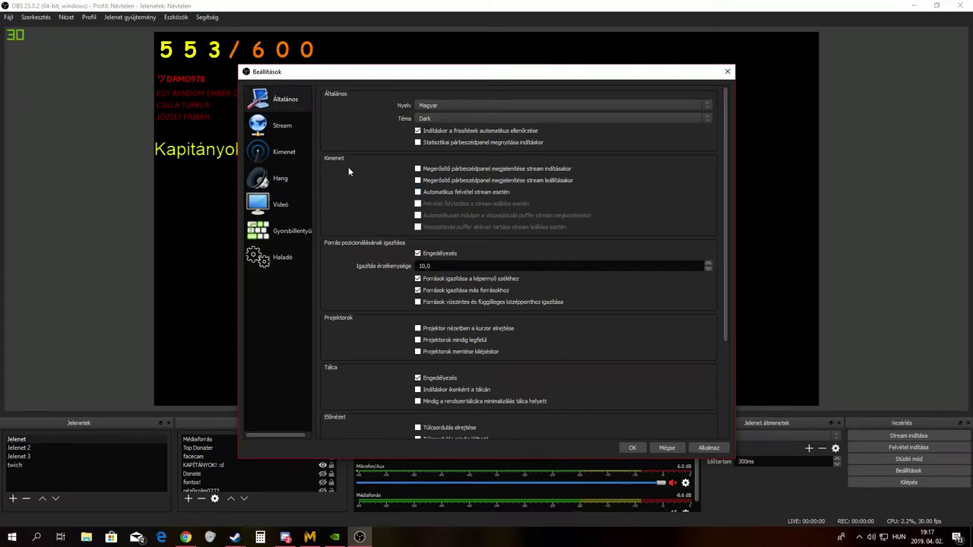
Step: Examine the streaming services and YouTube ingest servers in the stream settings, keeping Backup YouTube ingest server
left_click(288, 129)
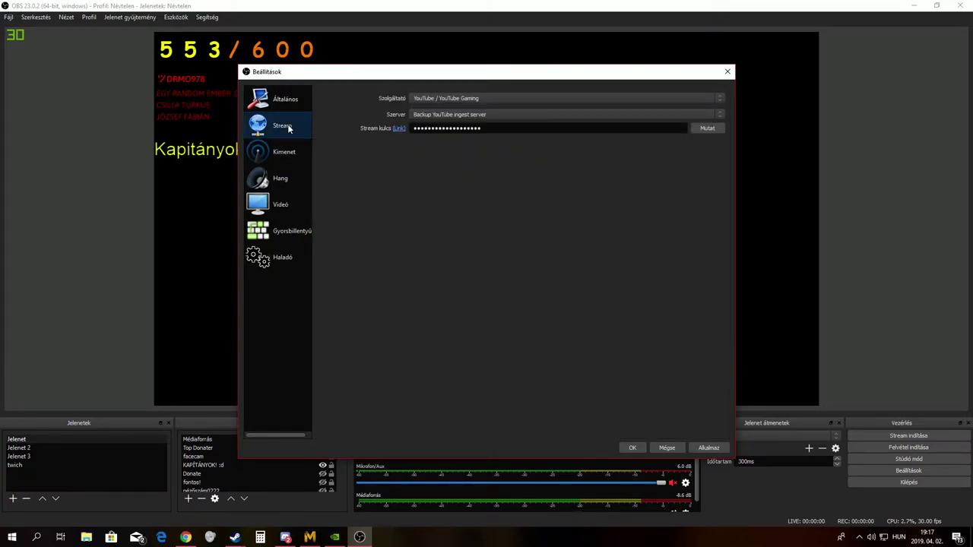
left_click(505, 98)
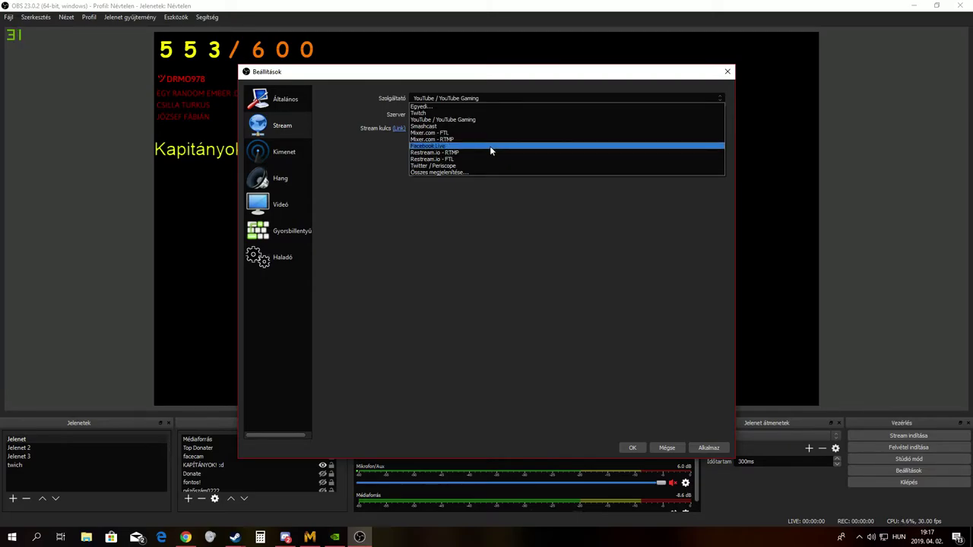
left_click(515, 117)
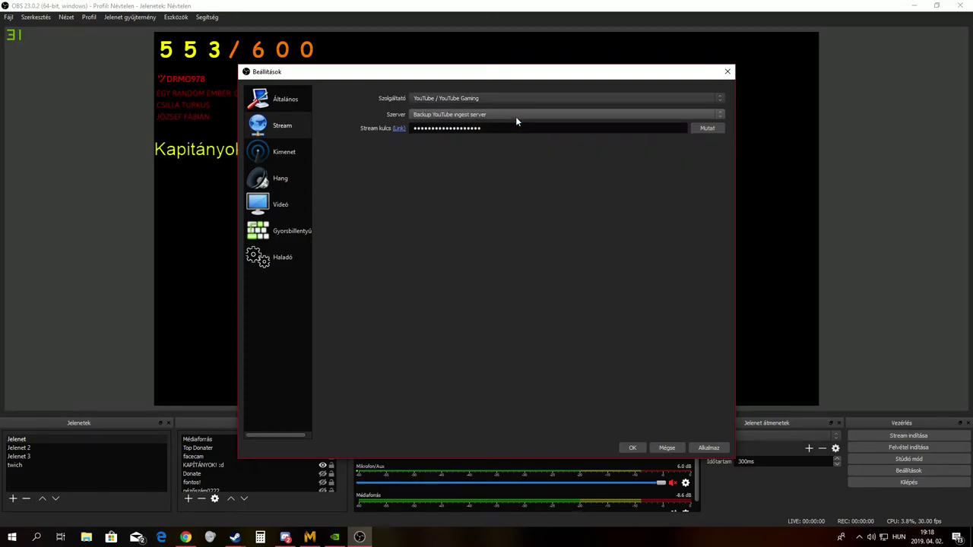
left_click(510, 114)
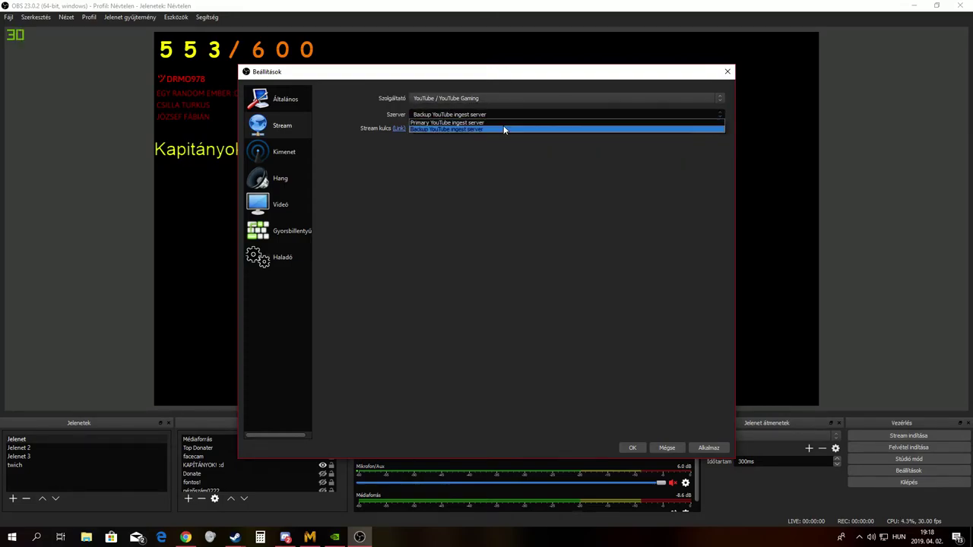
left_click(503, 128)
Step: Open the YouTube live dashboard from the stream key link and look over its encoder setup with the server URL and stream key
left_click(400, 128)
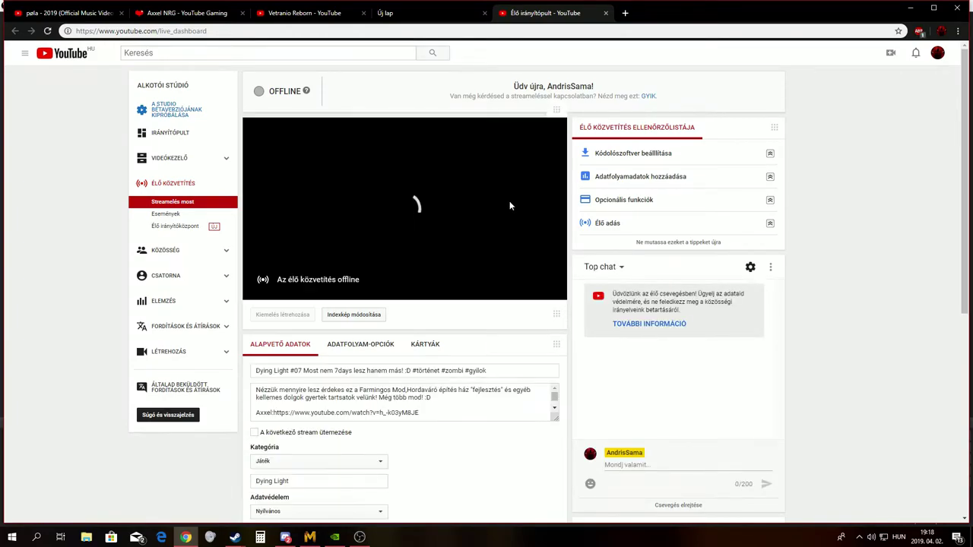
scroll(501, 289, "down", 3)
scroll(501, 290, "down", 2)
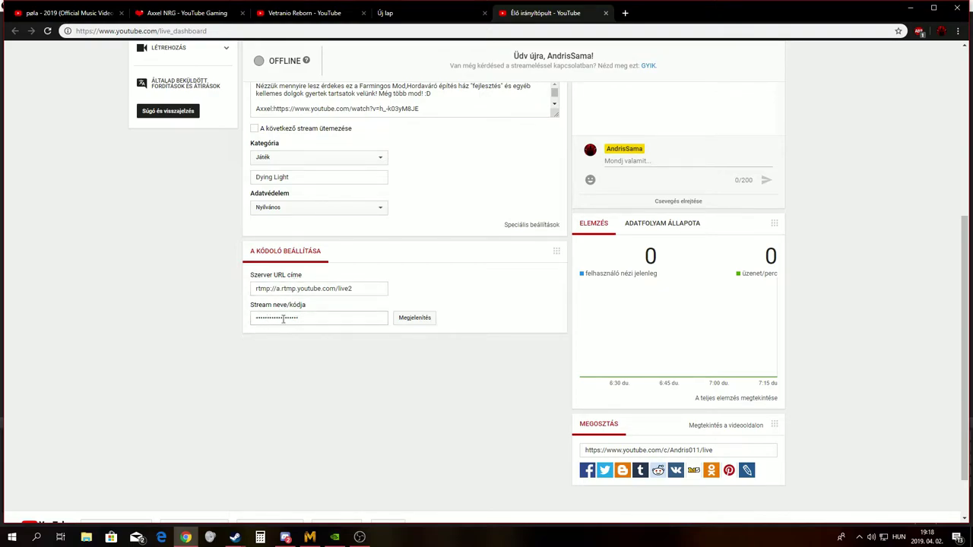
scroll(360, 349, "up", 1)
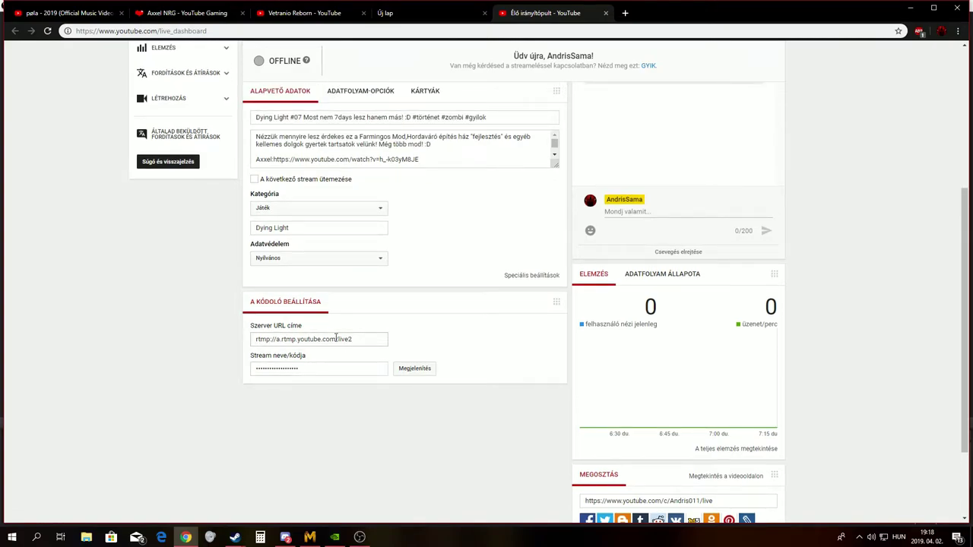
scroll(541, 404, "up", 2)
scroll(542, 404, "up", 2)
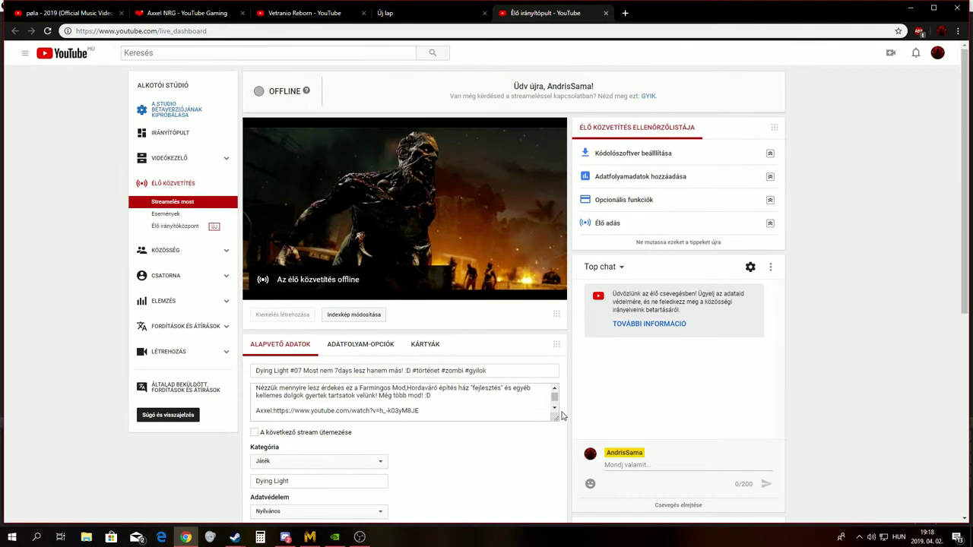
scroll(542, 404, "down", 6)
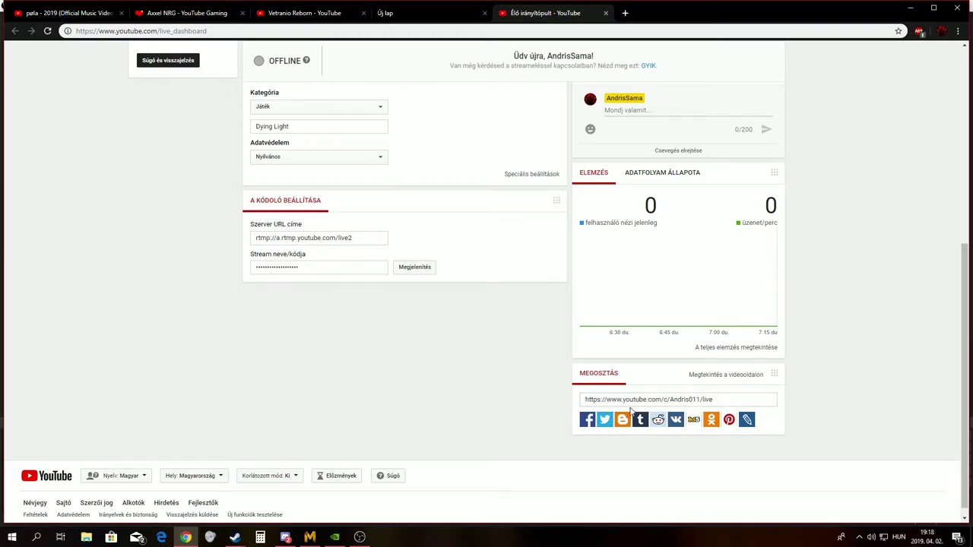
Step: Return to OBS and set the output mode to Egyszerű in the output settings
left_click(359, 537)
left_click(283, 152)
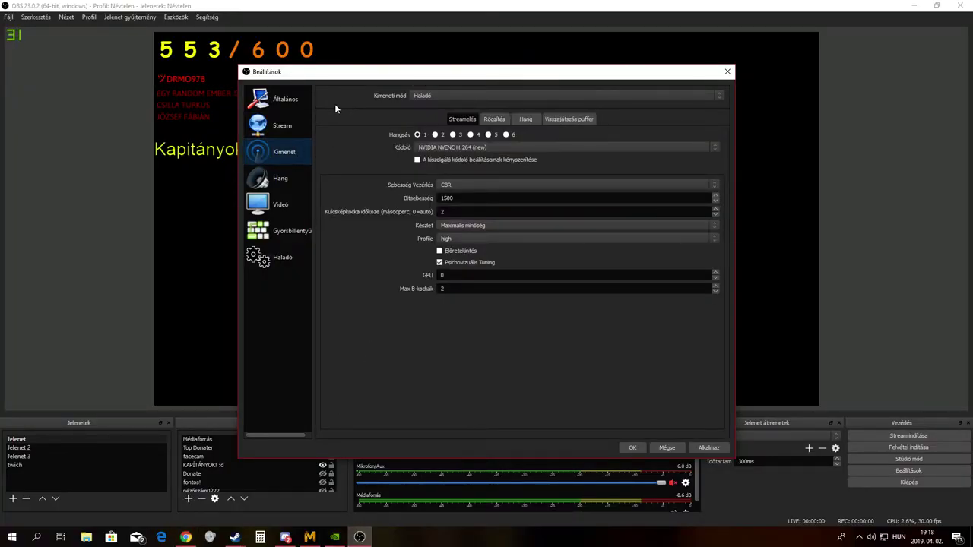
left_click(422, 101)
left_click(448, 108)
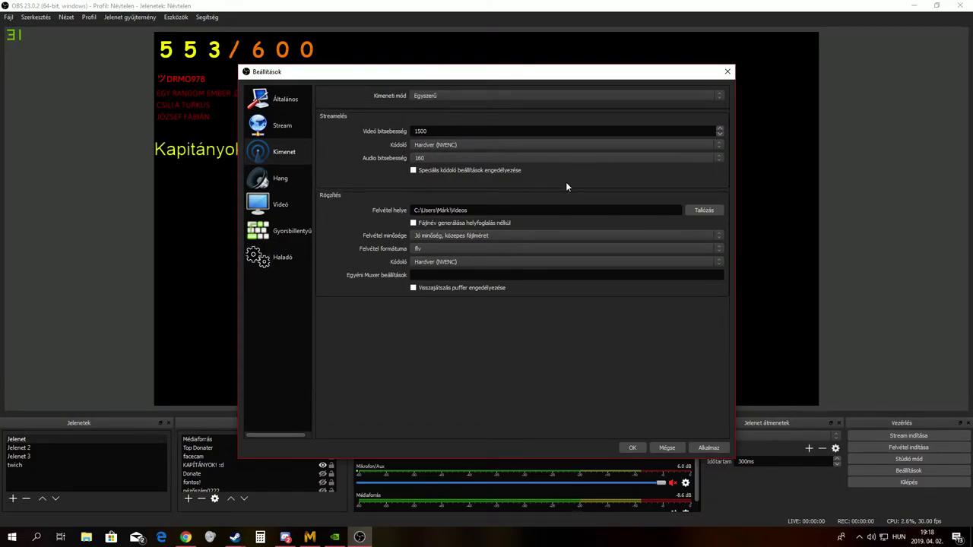
Step: Examine the encoder, audio bitrate and video bitrate options for streaming in the simple output mode
left_click(480, 145)
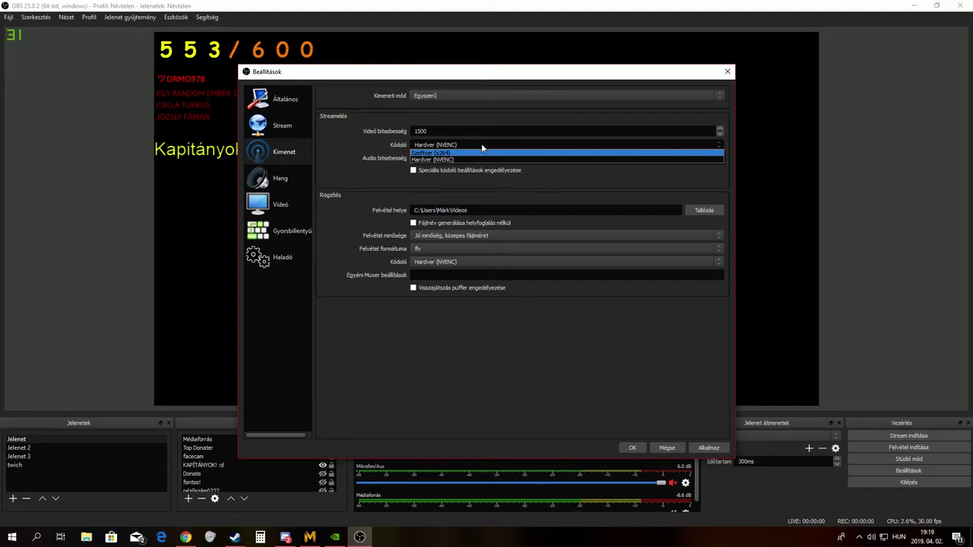
left_click(468, 158)
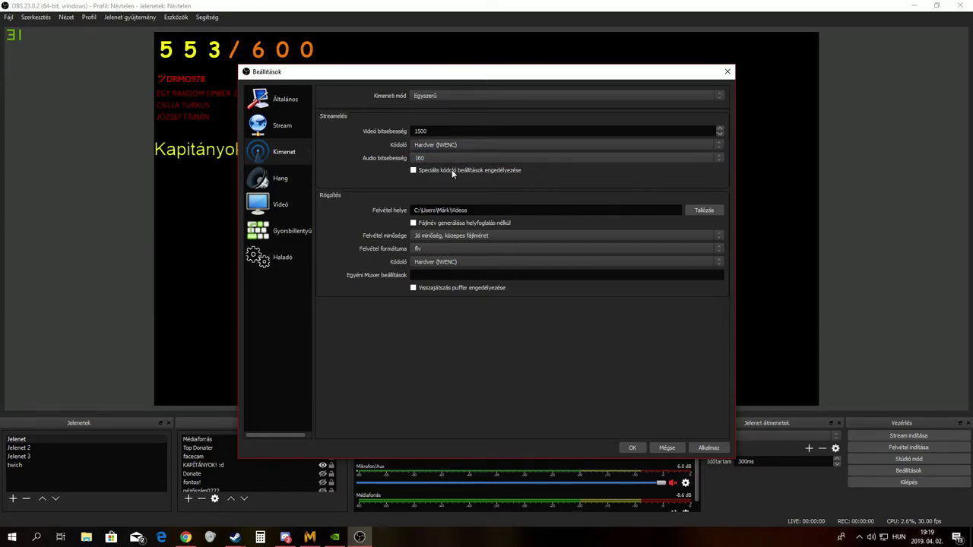
left_click(454, 158)
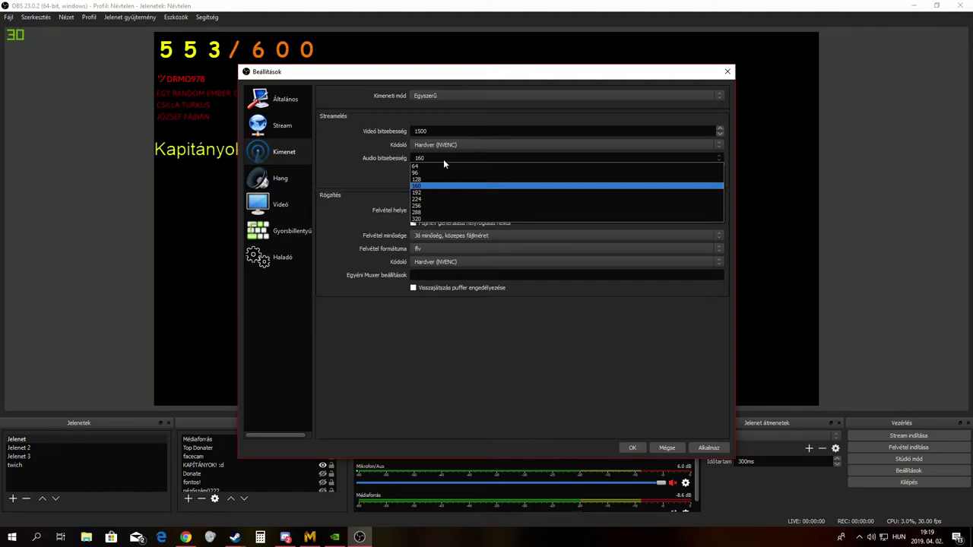
left_click(443, 158)
left_click(440, 131)
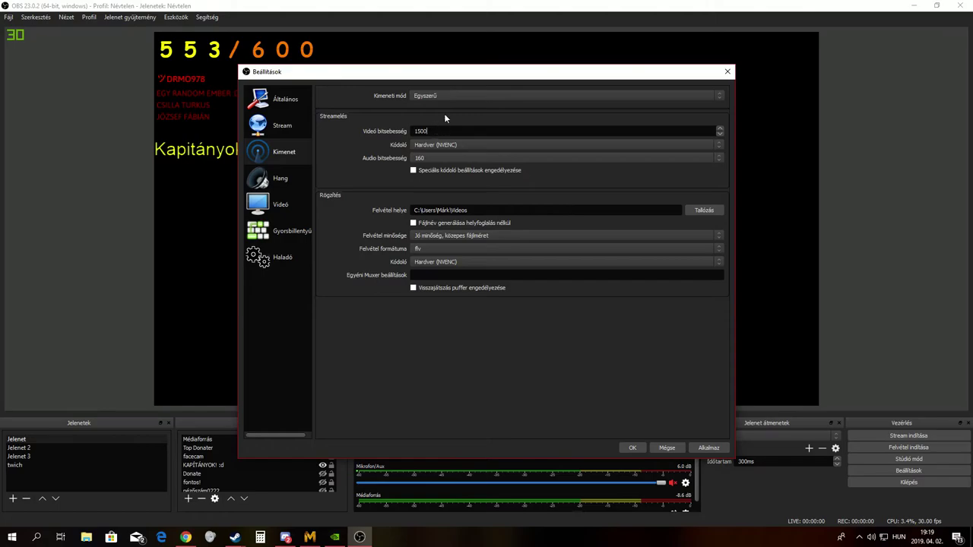
Step: Set the output mode to Haladó and view the encoders available for streaming
left_click(440, 96)
left_click(435, 107)
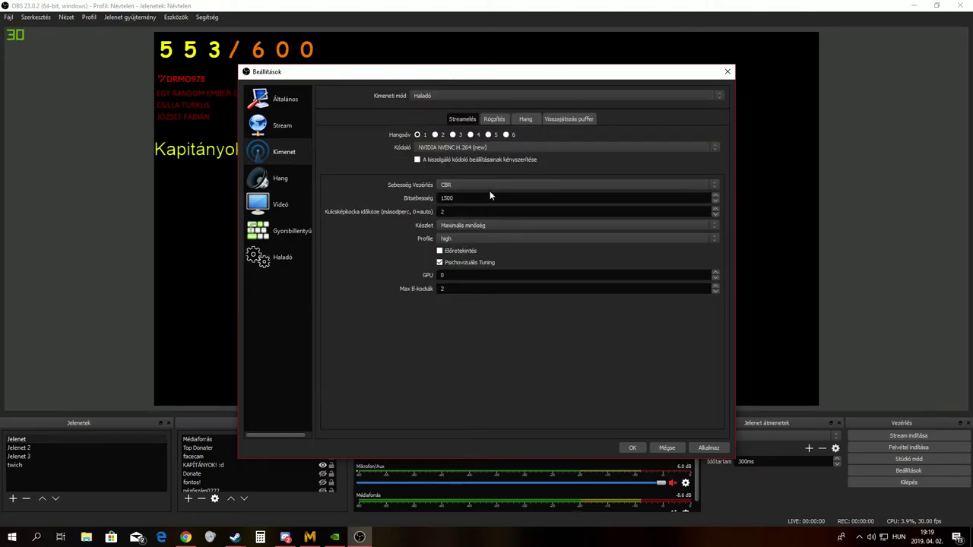
left_click(504, 149)
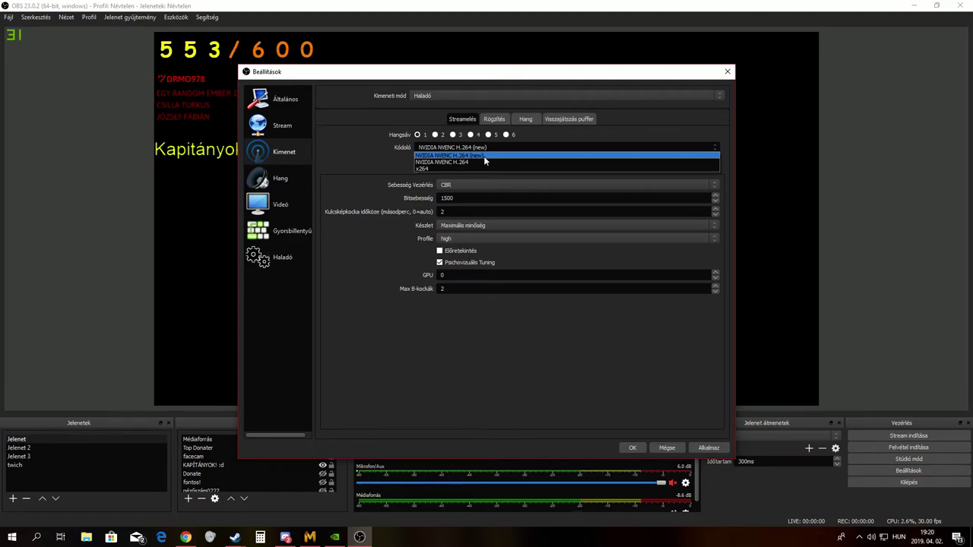
Step: Examine the audio device settings, and the resolution and FPS options in the video settings
left_click(269, 176)
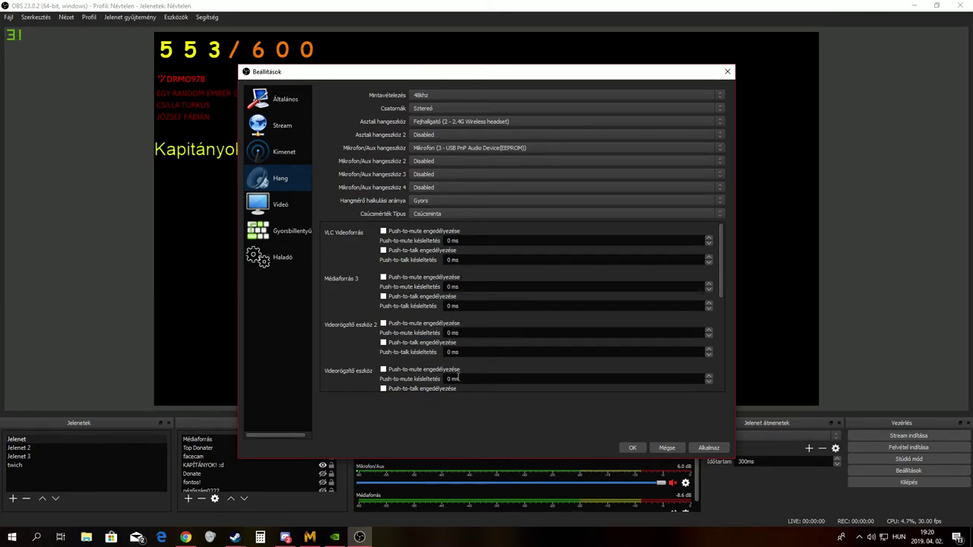
left_click(289, 204)
left_click(517, 95)
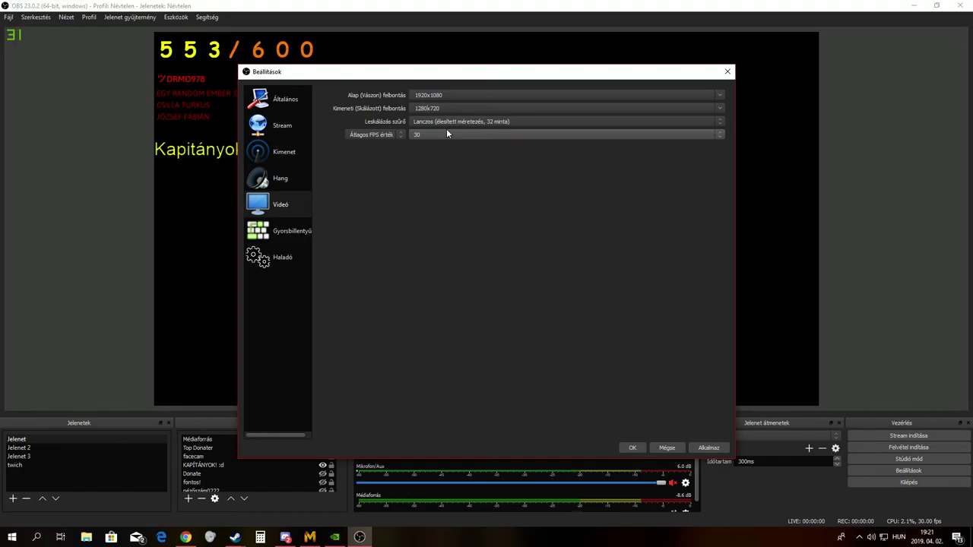
left_click(424, 135)
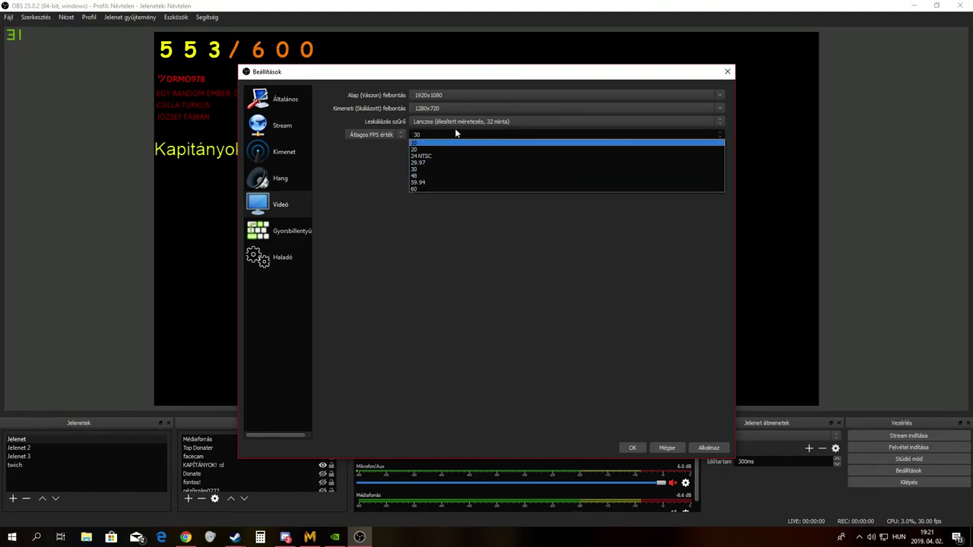
left_click(453, 135)
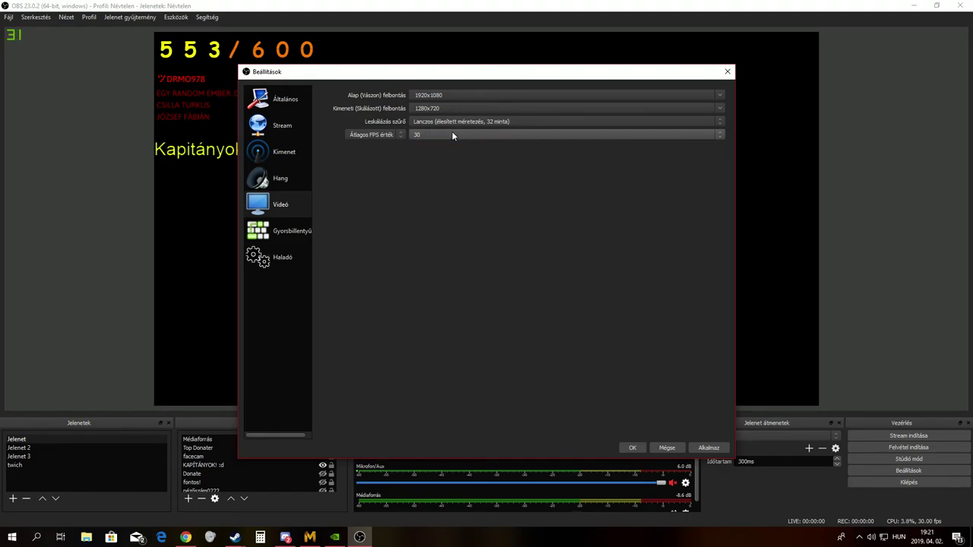
Step: Look through the hotkey assignments for streaming, recording and the scene's sources
left_click(299, 231)
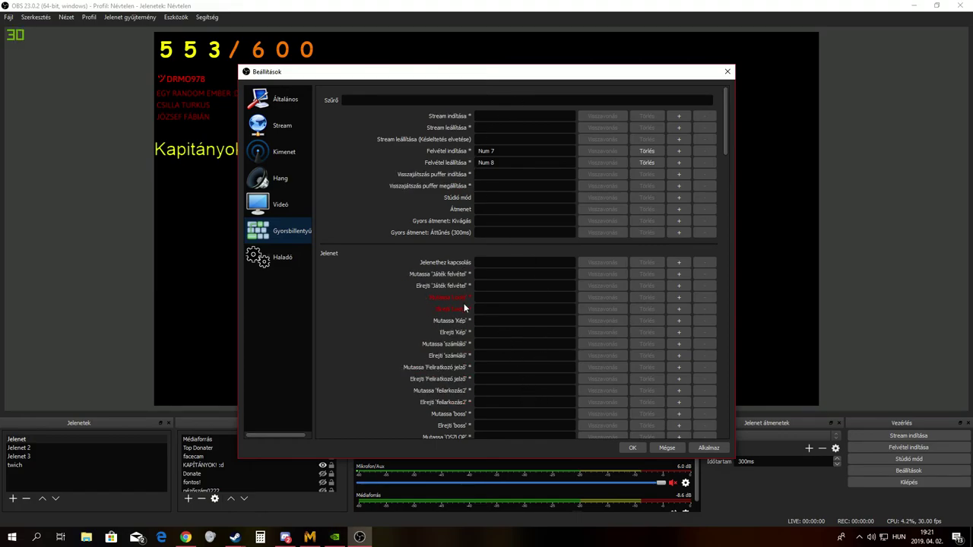
scroll(535, 395, "down", 4)
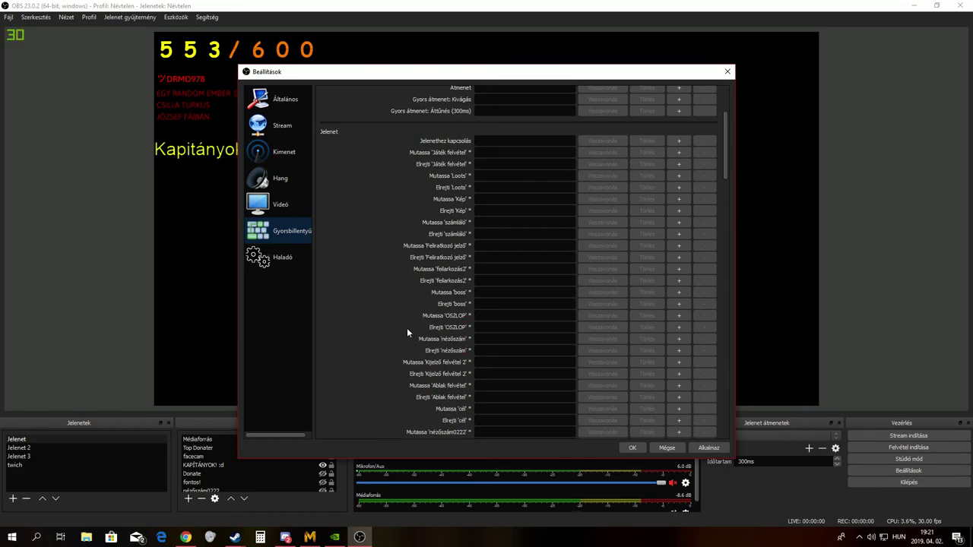
Step: Examine the advanced settings, including the video renderer, recording, stream delay, automatic reconnect and network options
scroll(463, 217, "up", 4)
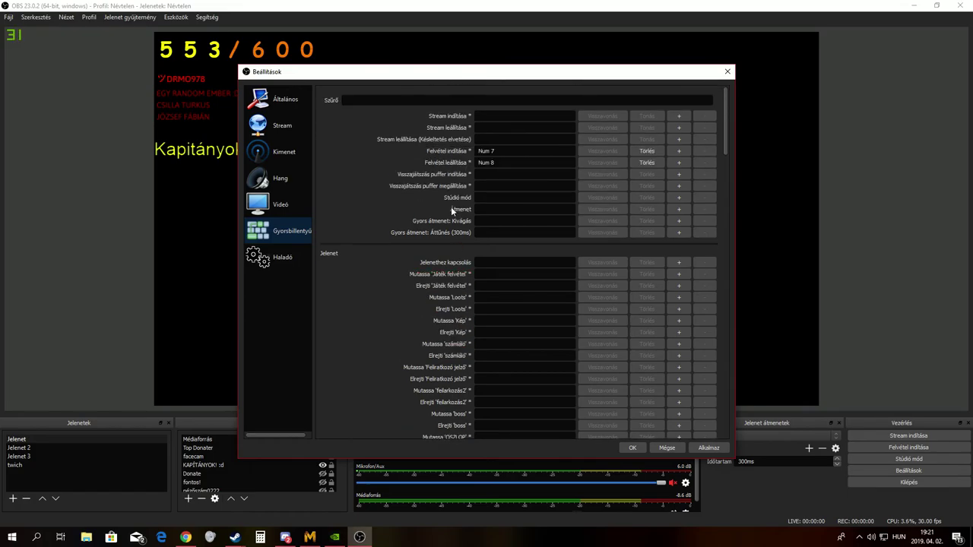
left_click(271, 262)
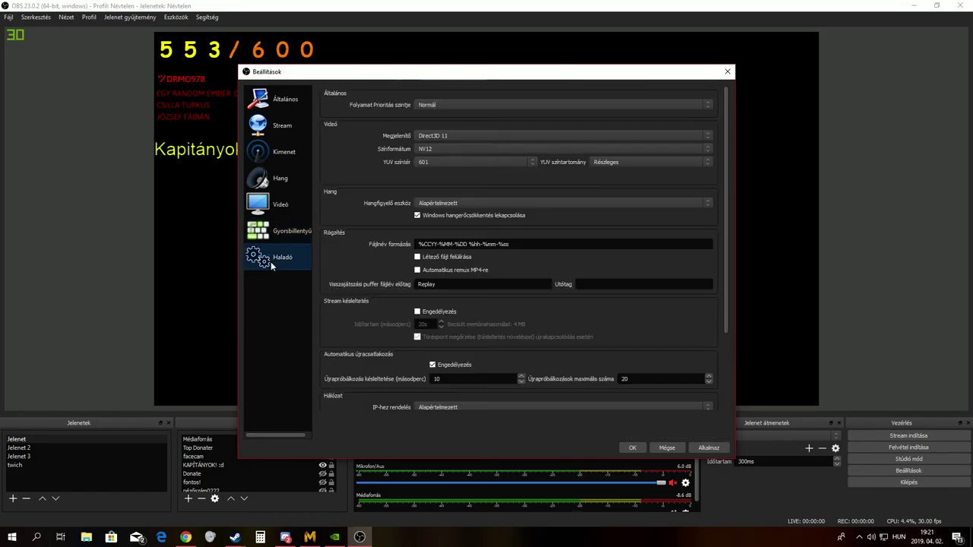
left_click(456, 135)
left_click(457, 135)
scroll(665, 323, "down", 3)
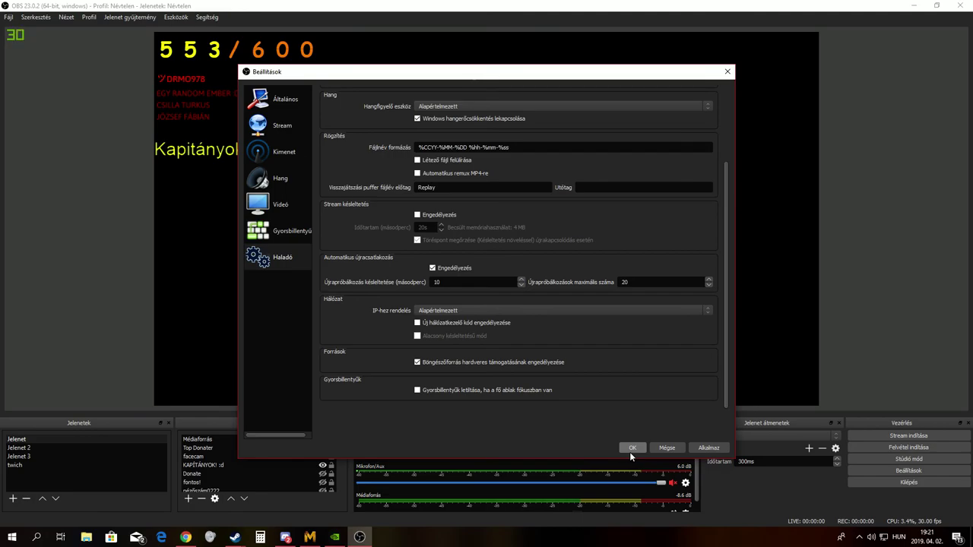
Step: Review the streaming encoder and bitrate in the output settings, and accept the settings
left_click(292, 150)
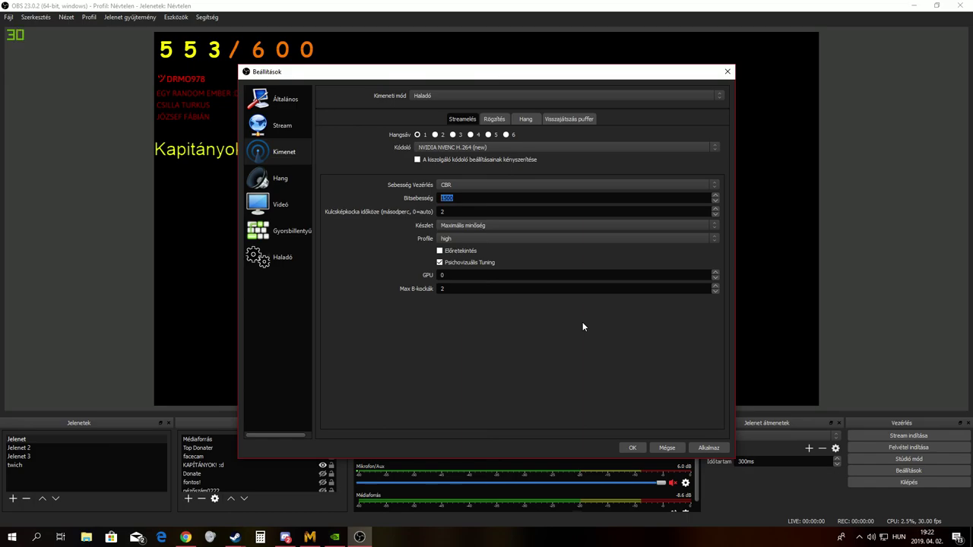
left_click(632, 448)
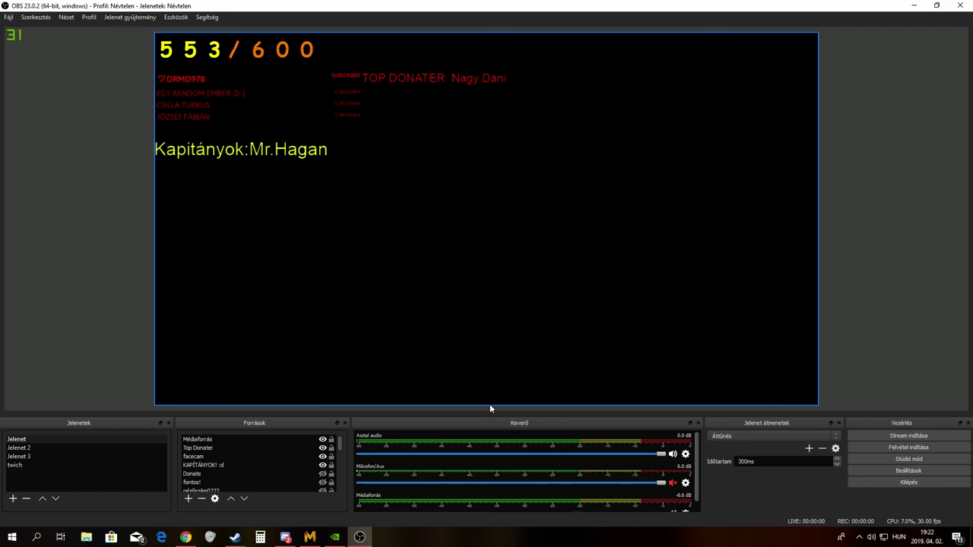
key("alt+z")
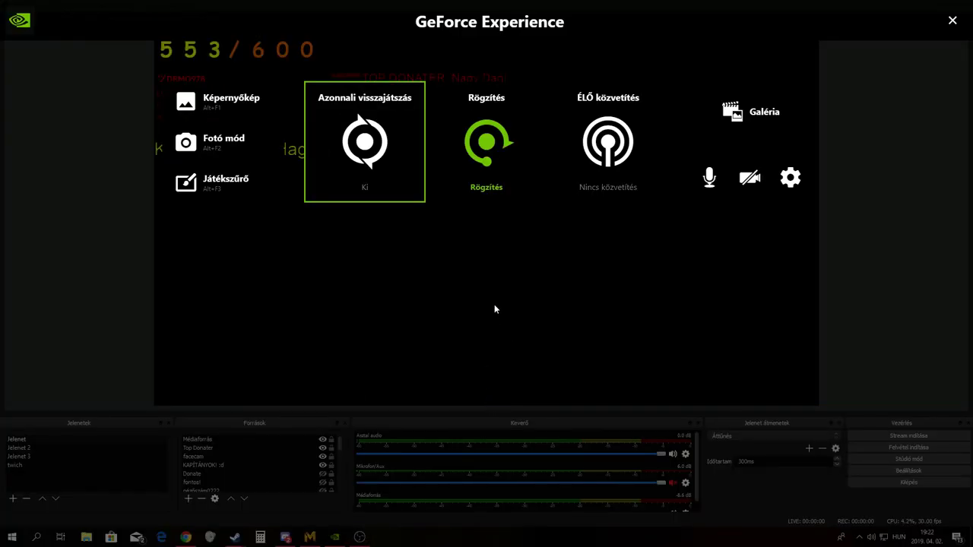